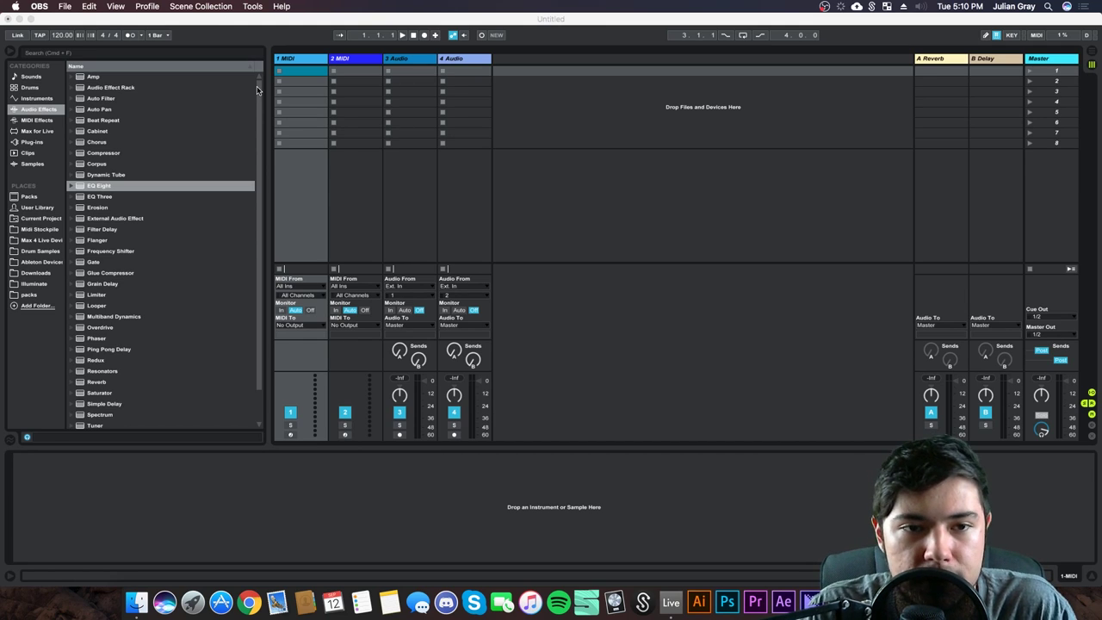
Step: Create a new MIDI clip in track 1's first slot and enlarge its piano roll
double_click(295, 72)
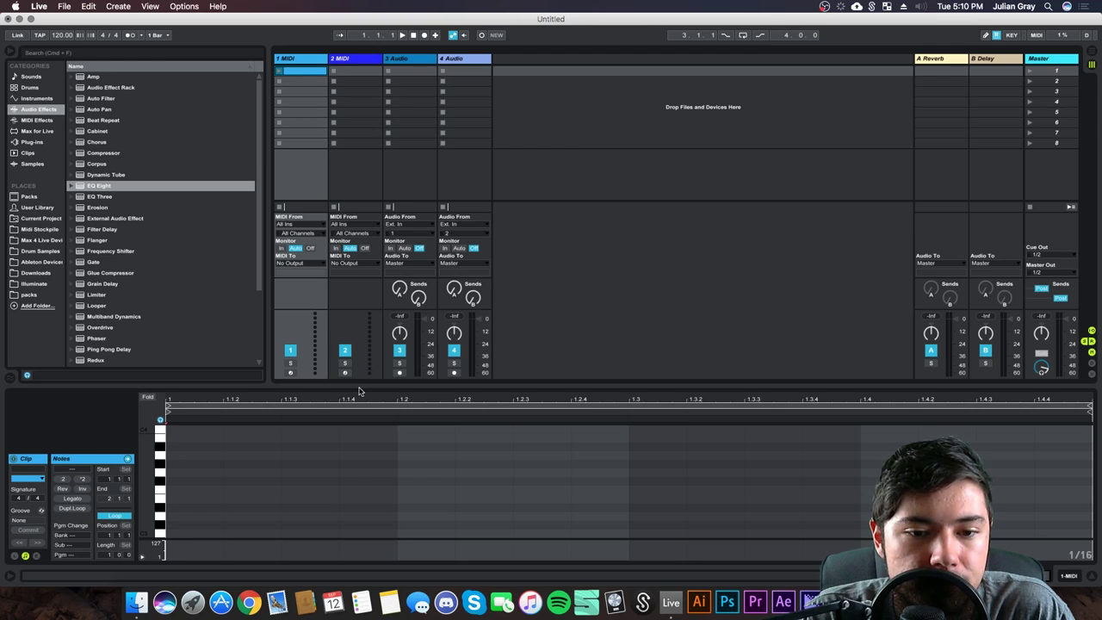
left_click_drag(360, 391, 359, 165)
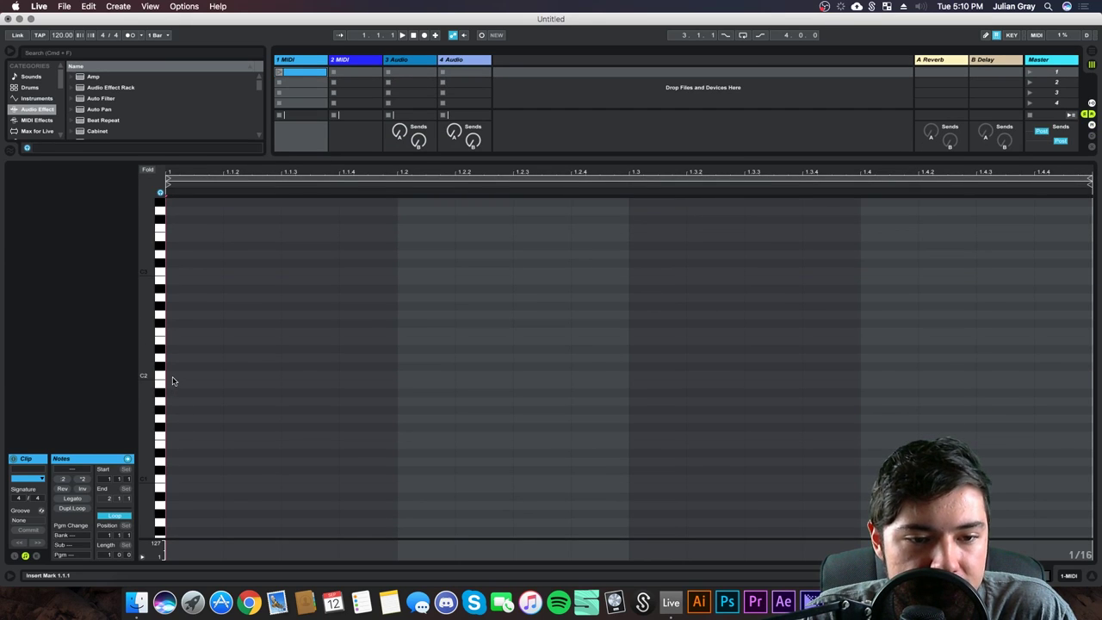
scroll(178, 445, "down", 5)
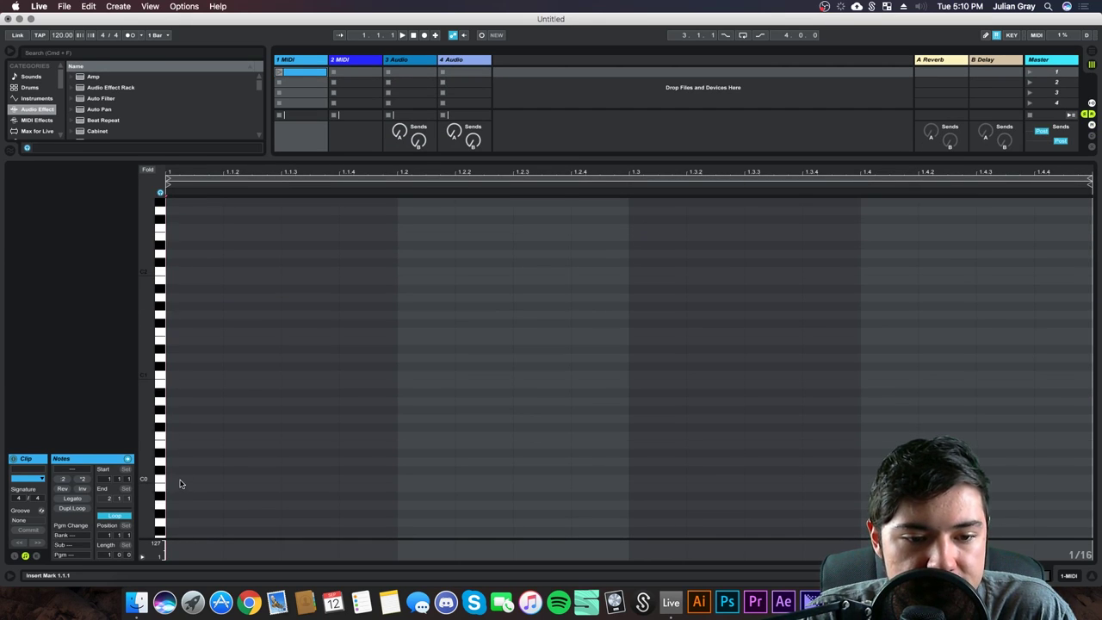
Step: Draw one-beat notes at C0 and C2 at the start of the clip
double_click(179, 479)
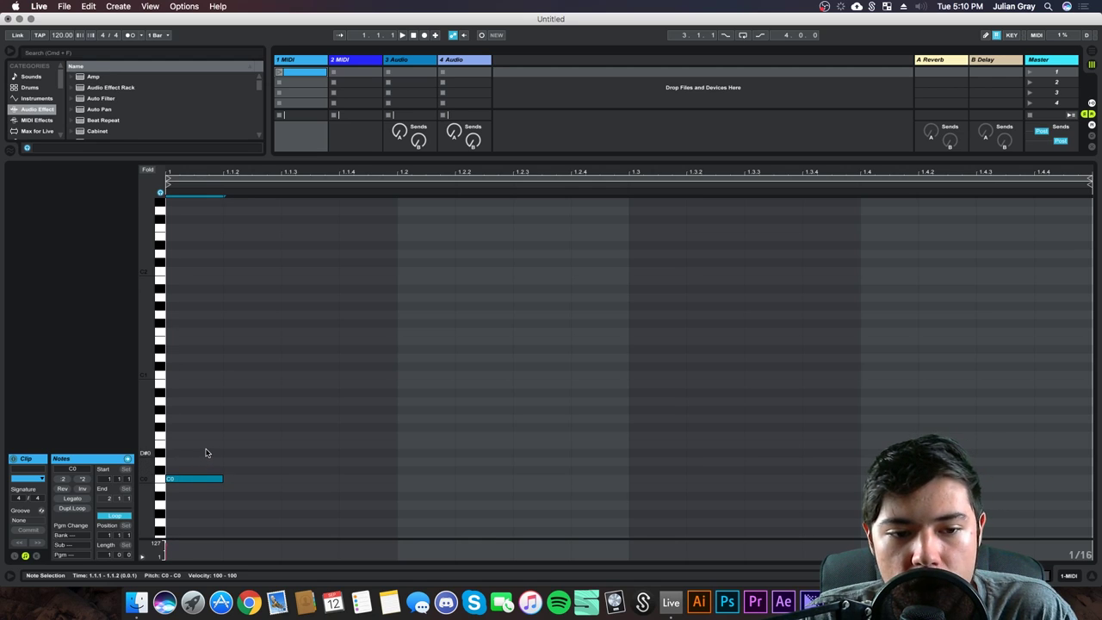
left_click_drag(221, 478, 381, 472)
left_click(180, 480)
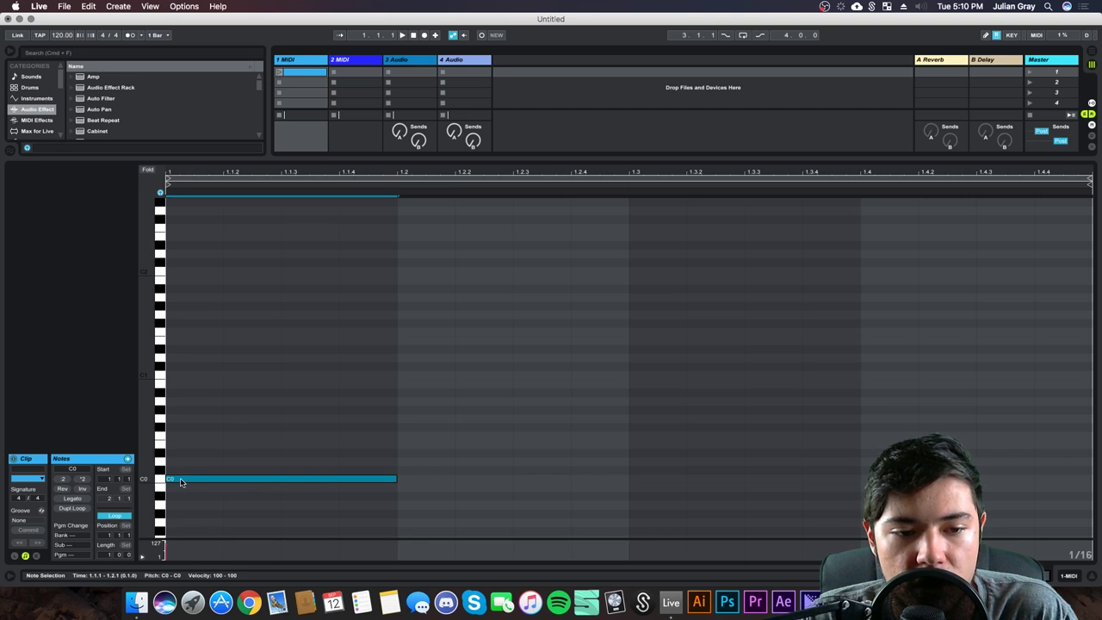
left_click(170, 381)
double_click(177, 272)
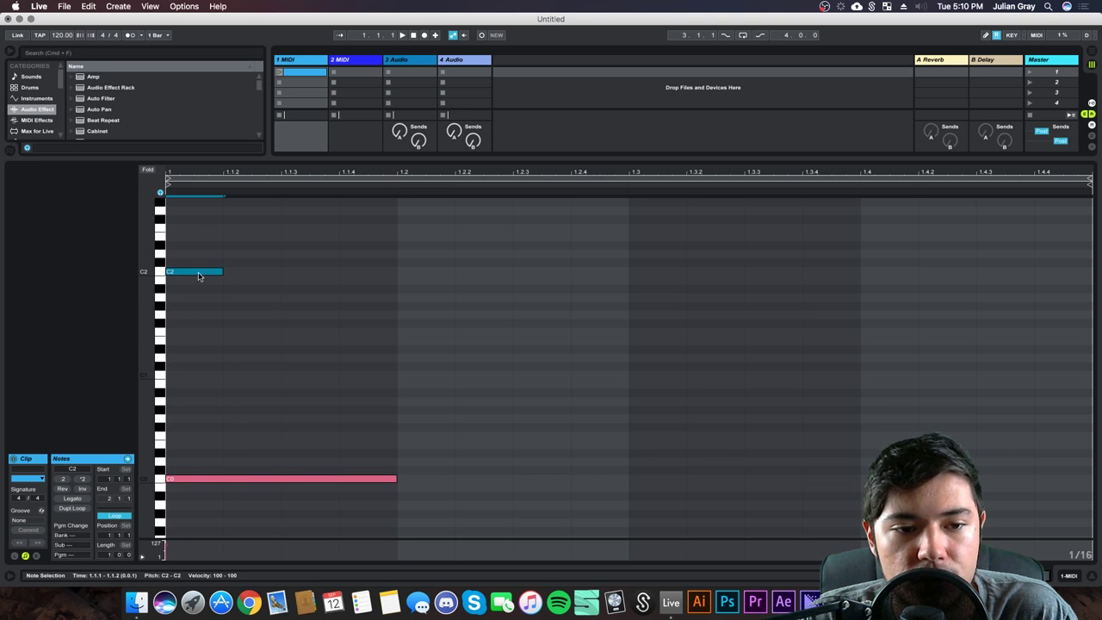
left_click_drag(226, 271, 420, 274)
scroll(409, 284, "up", 5)
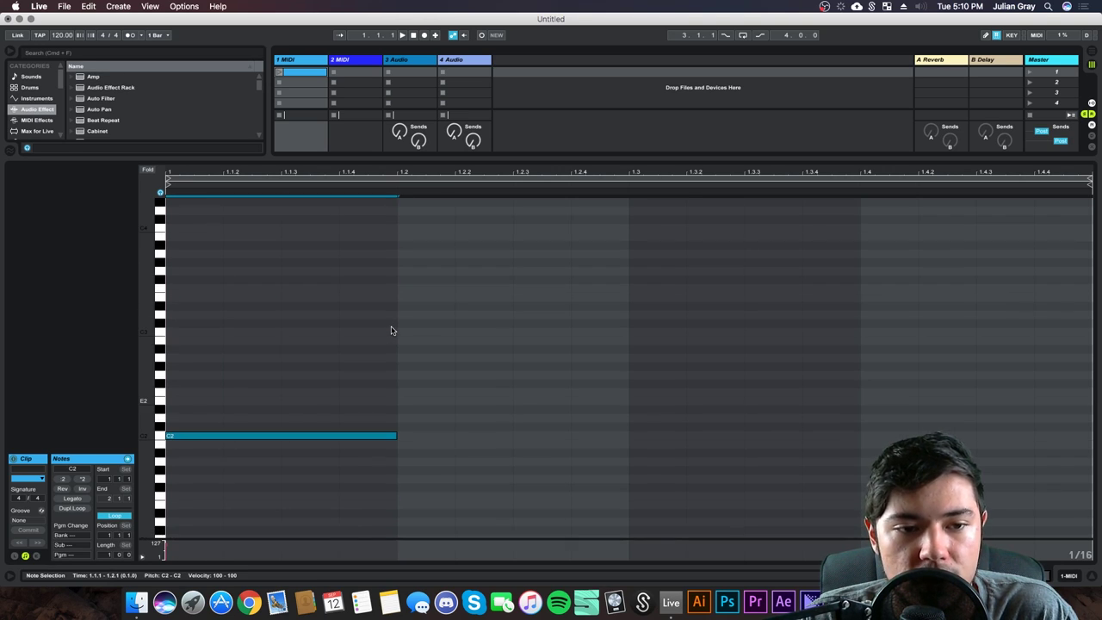
left_click(172, 336)
Step: Place the insert point at beat 1.2 and select the C0 note
scroll(182, 345, "down", 1)
scroll(186, 352, "down", 3)
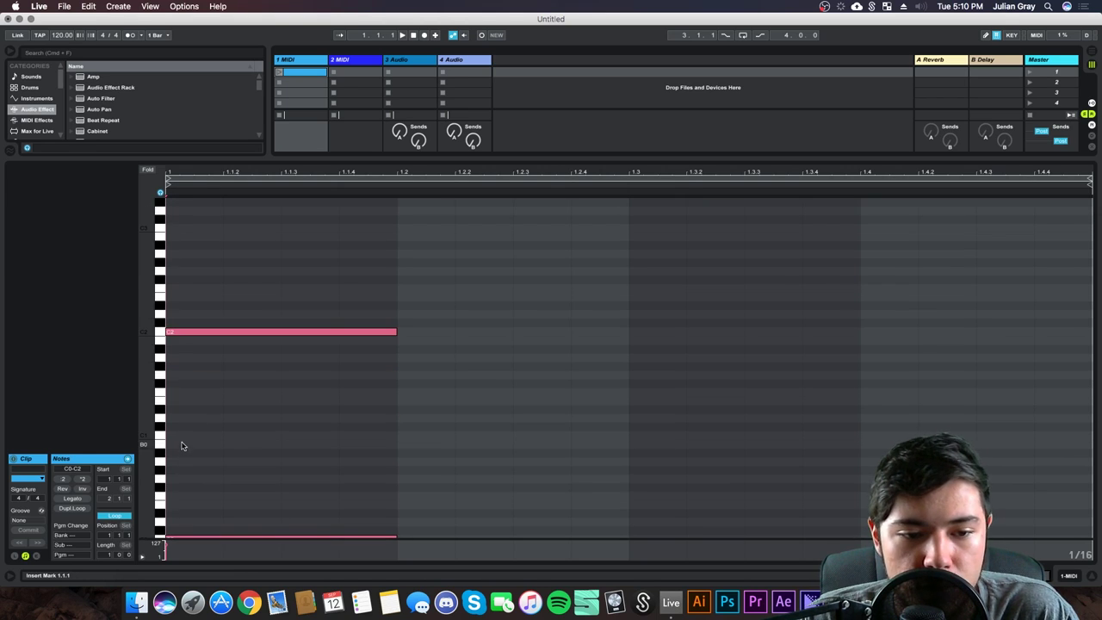
scroll(233, 440, "up", 1)
scroll(248, 441, "down", 4)
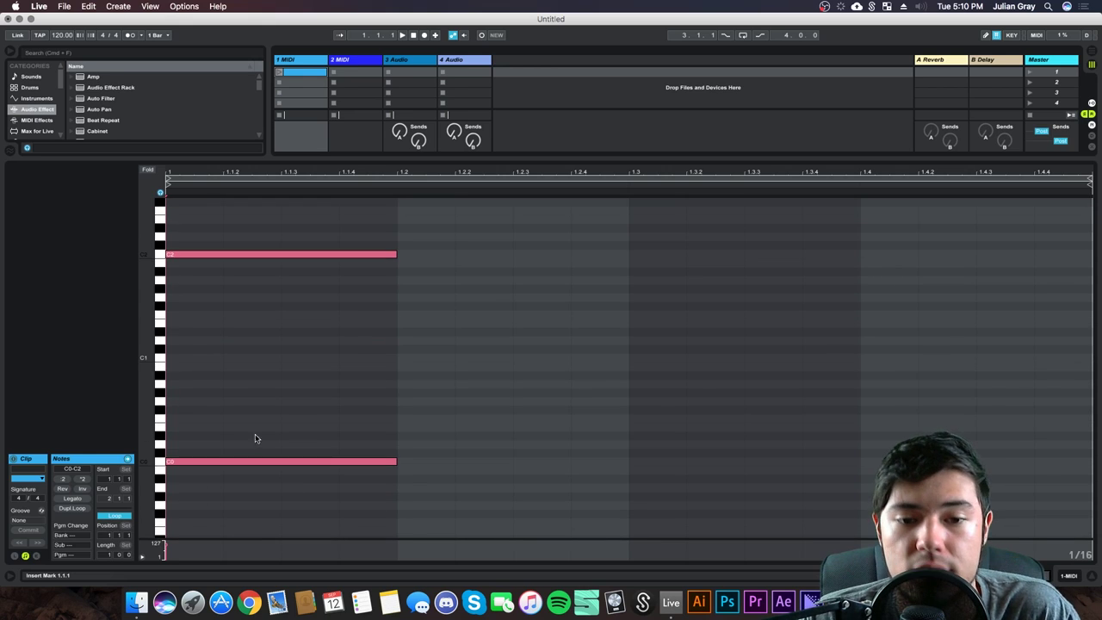
left_click(397, 348)
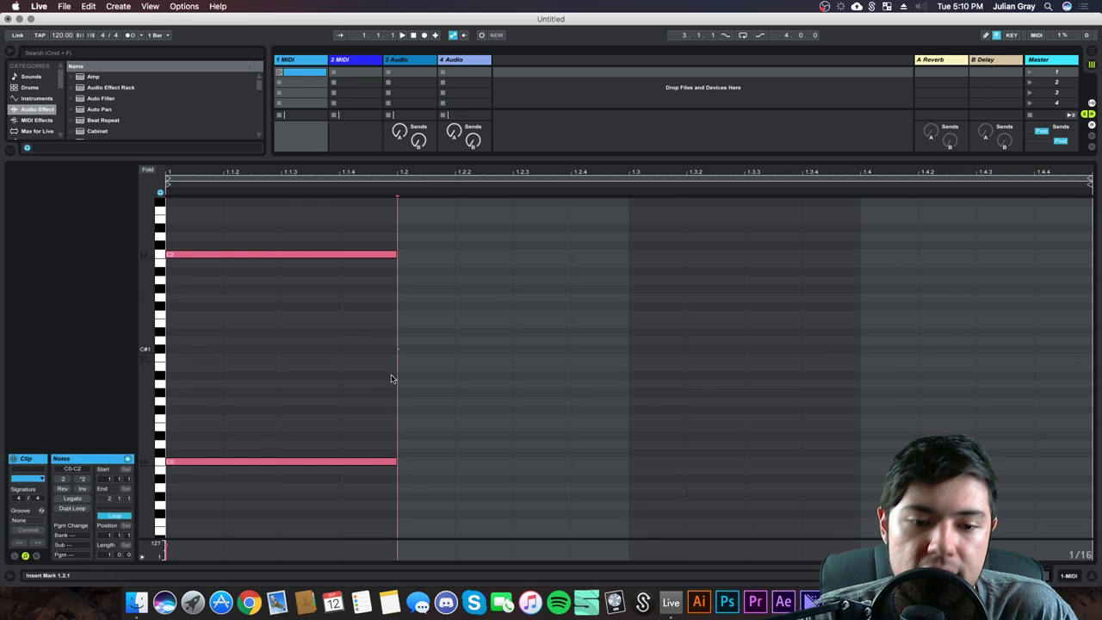
left_click(215, 462)
left_click(258, 420)
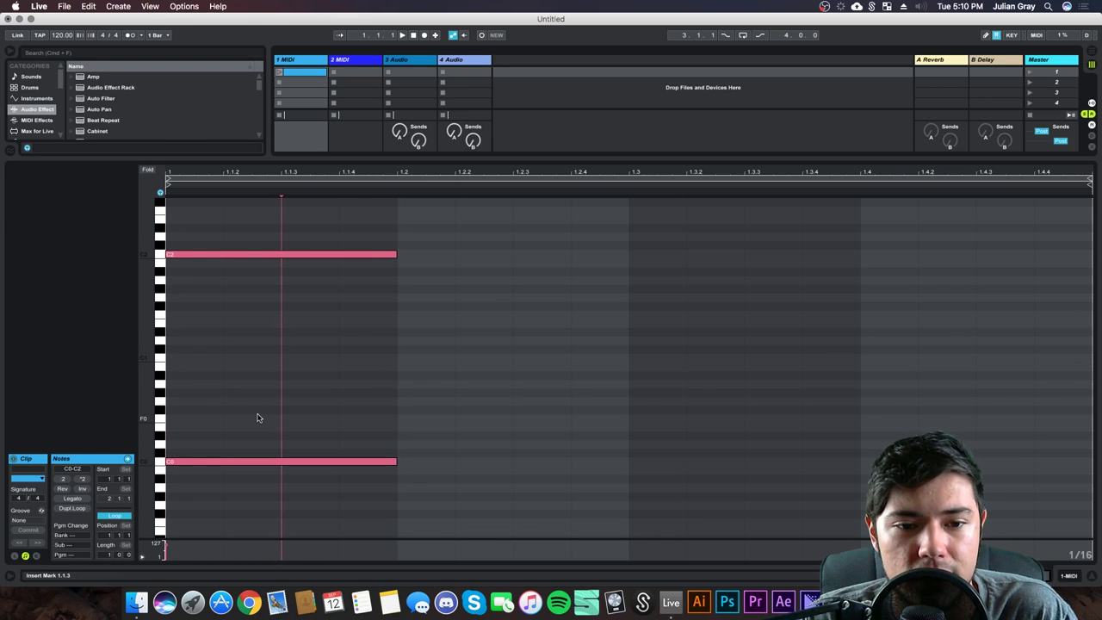
left_click(398, 370)
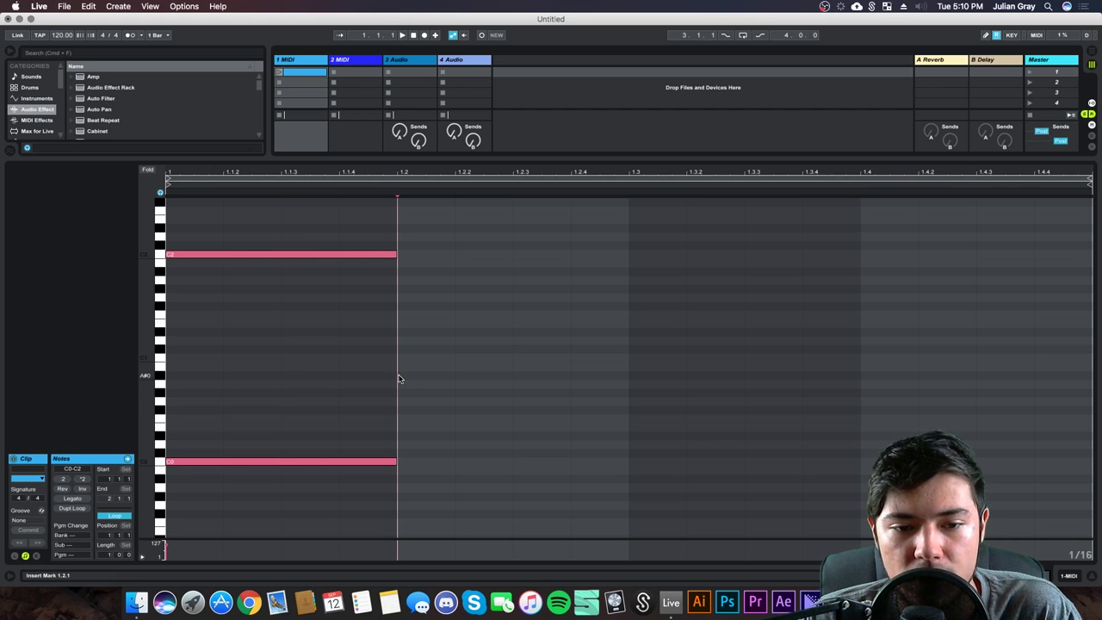
left_click(285, 463)
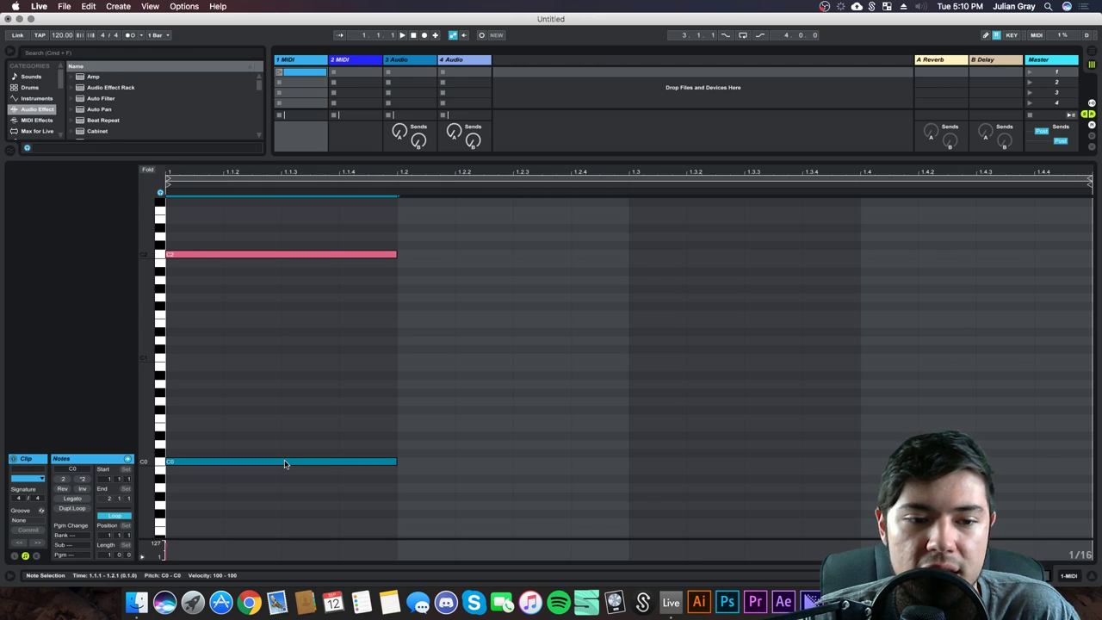
Step: Delete the C0 and C2 notes from the piano roll
double_click(285, 462)
double_click(268, 254)
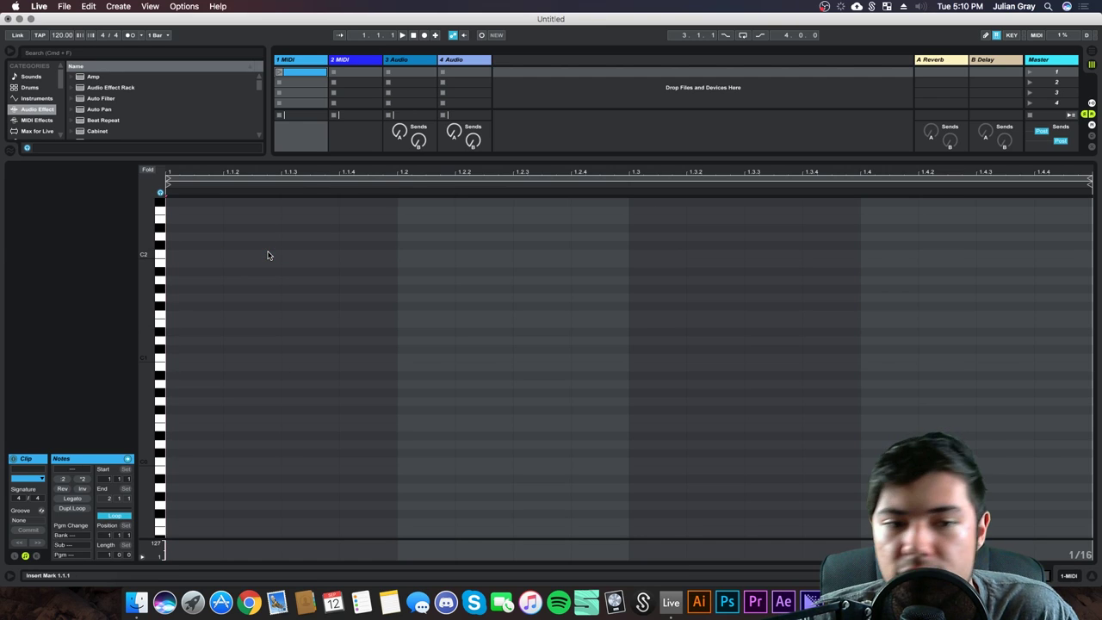
scroll(267, 253, "up", 2)
scroll(267, 254, "down", 3)
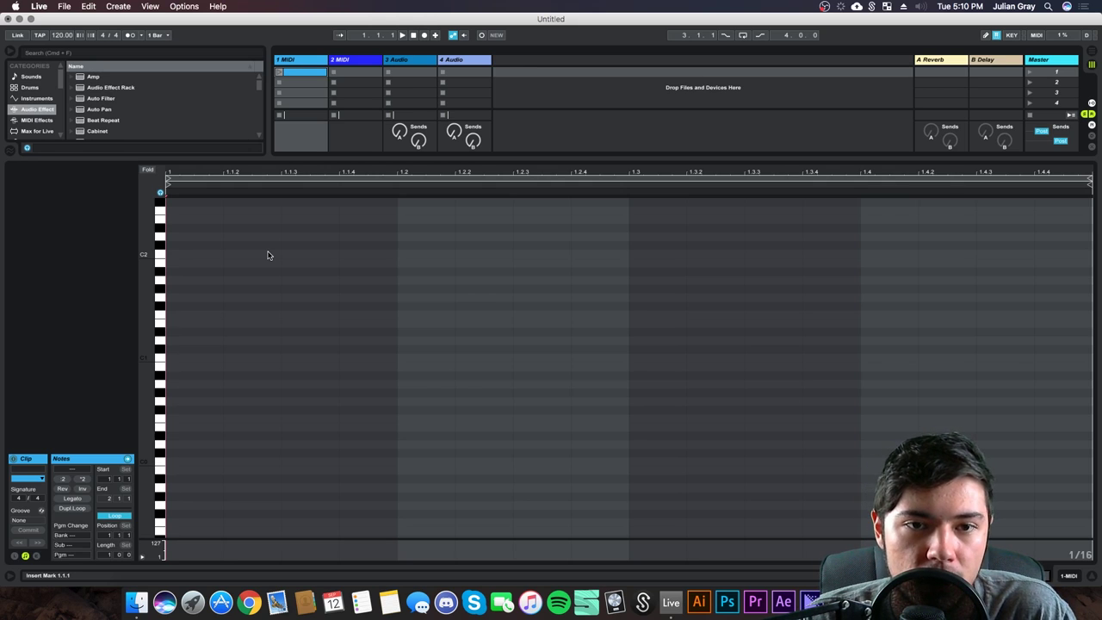
Step: Add a one-beat C1 note at the clip start, then delete it
double_click(175, 358)
left_click_drag(226, 360, 401, 368)
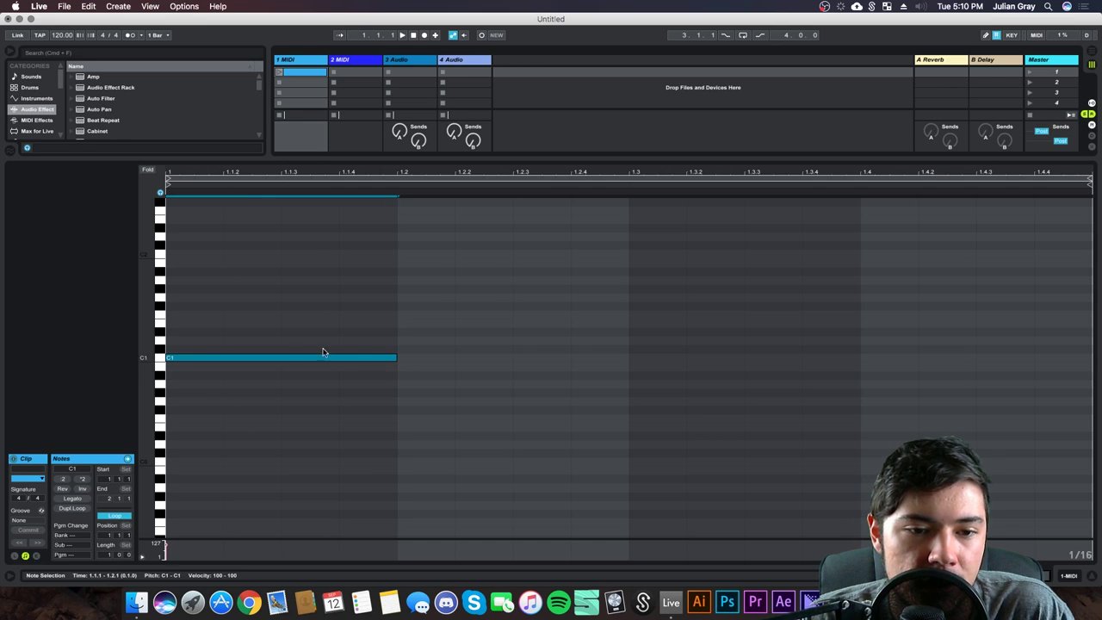
double_click(187, 358)
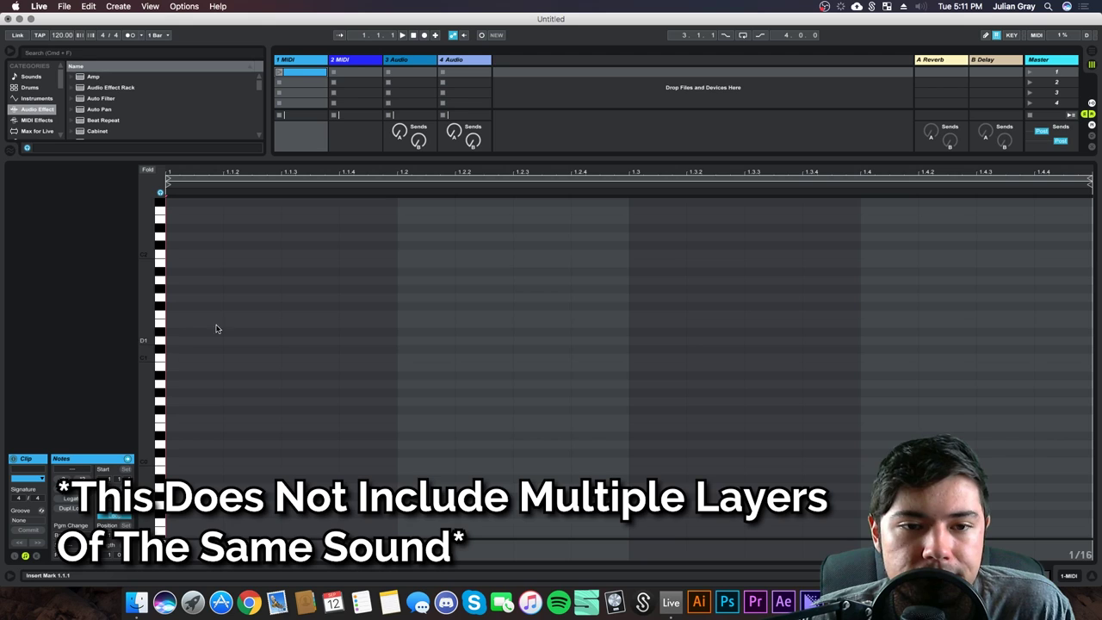
Step: Enlarge the session view, delete track 1's MIDI clip, and pick EQ Eight in the browser
left_click_drag(383, 160, 390, 346)
left_click(480, 70)
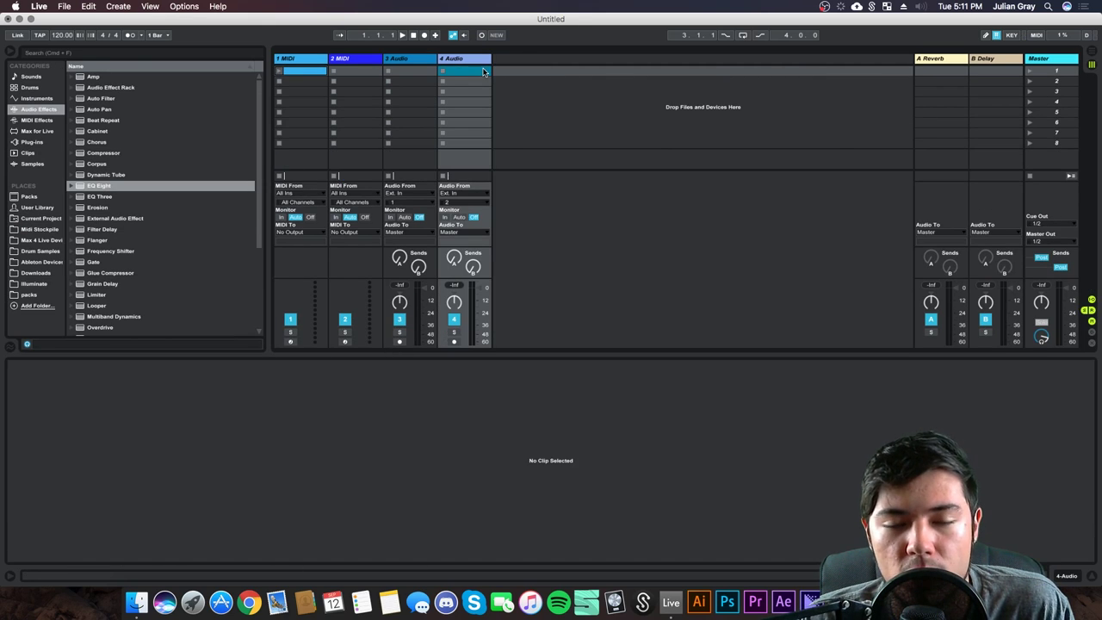
left_click(369, 77)
left_click(308, 72)
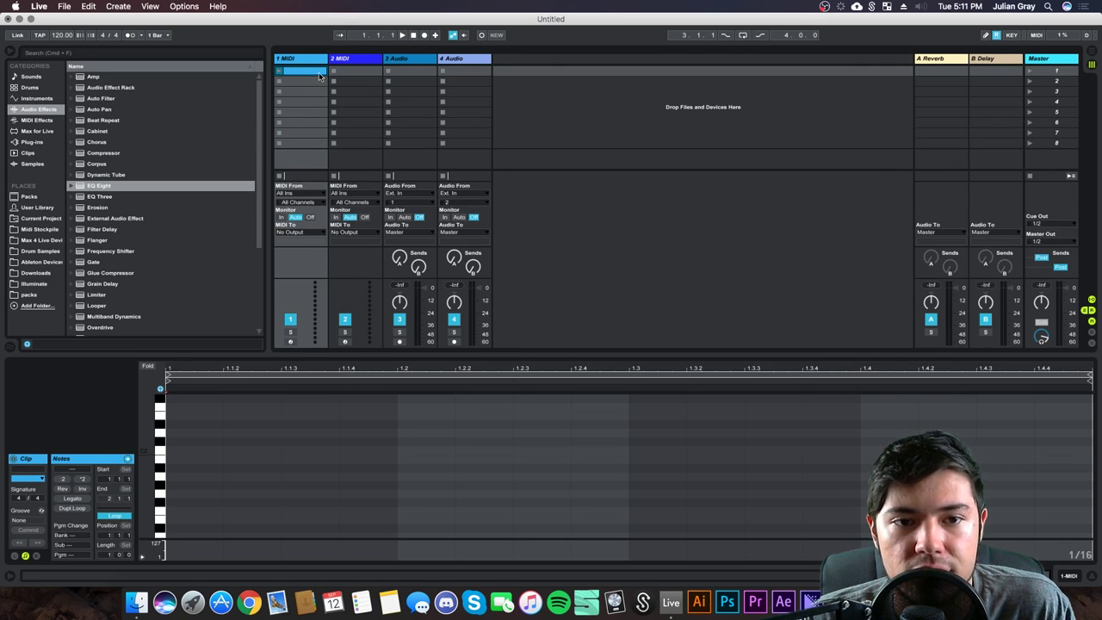
right_click(319, 75)
left_click(336, 106)
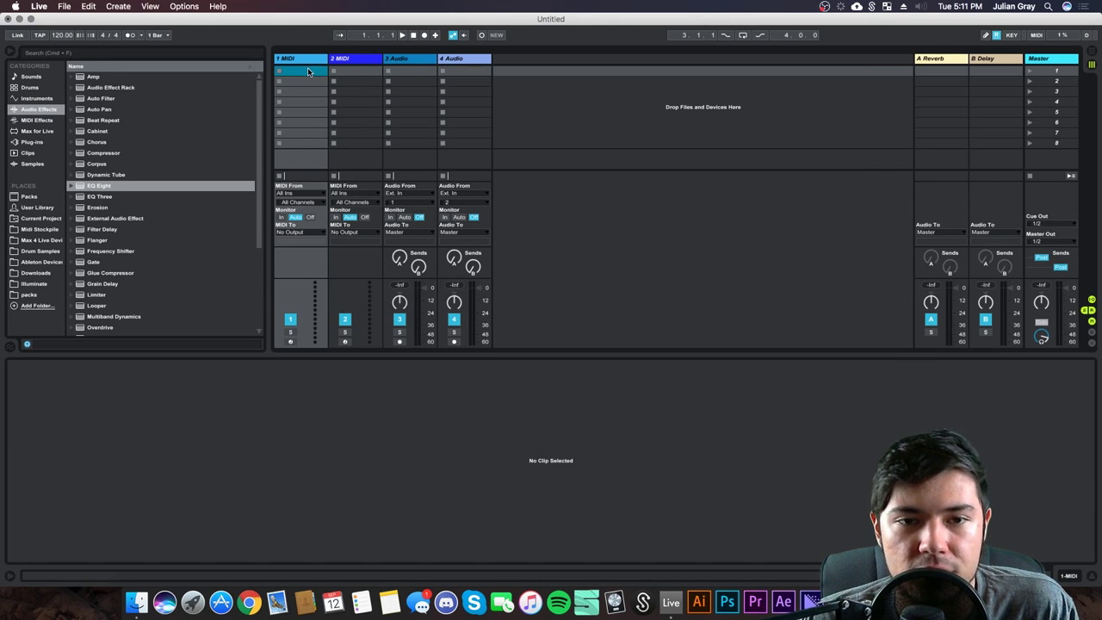
left_click(259, 173)
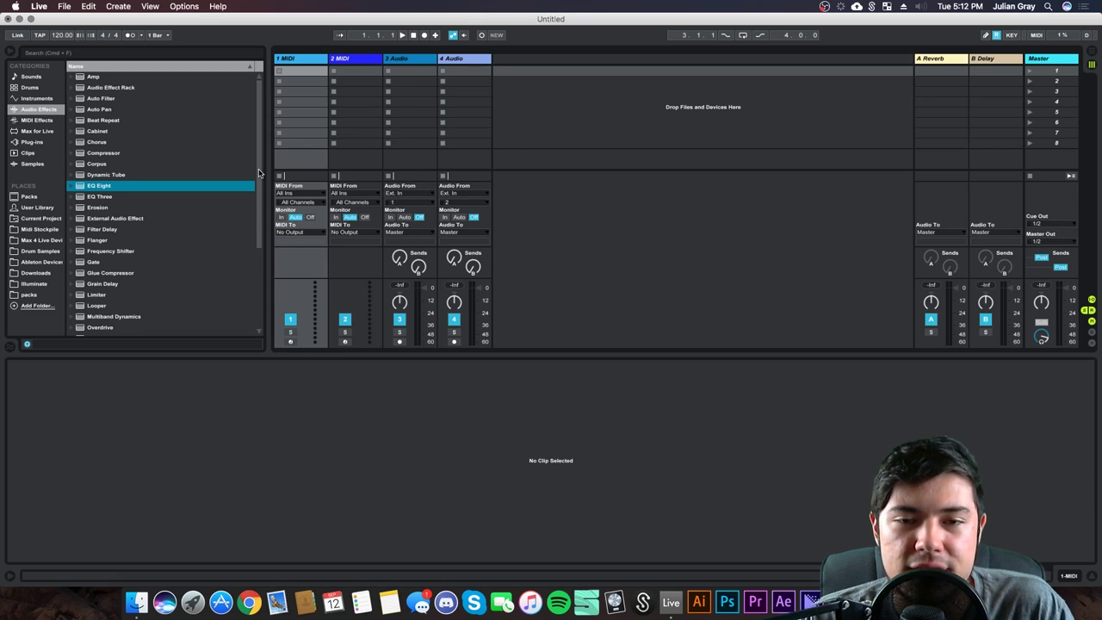